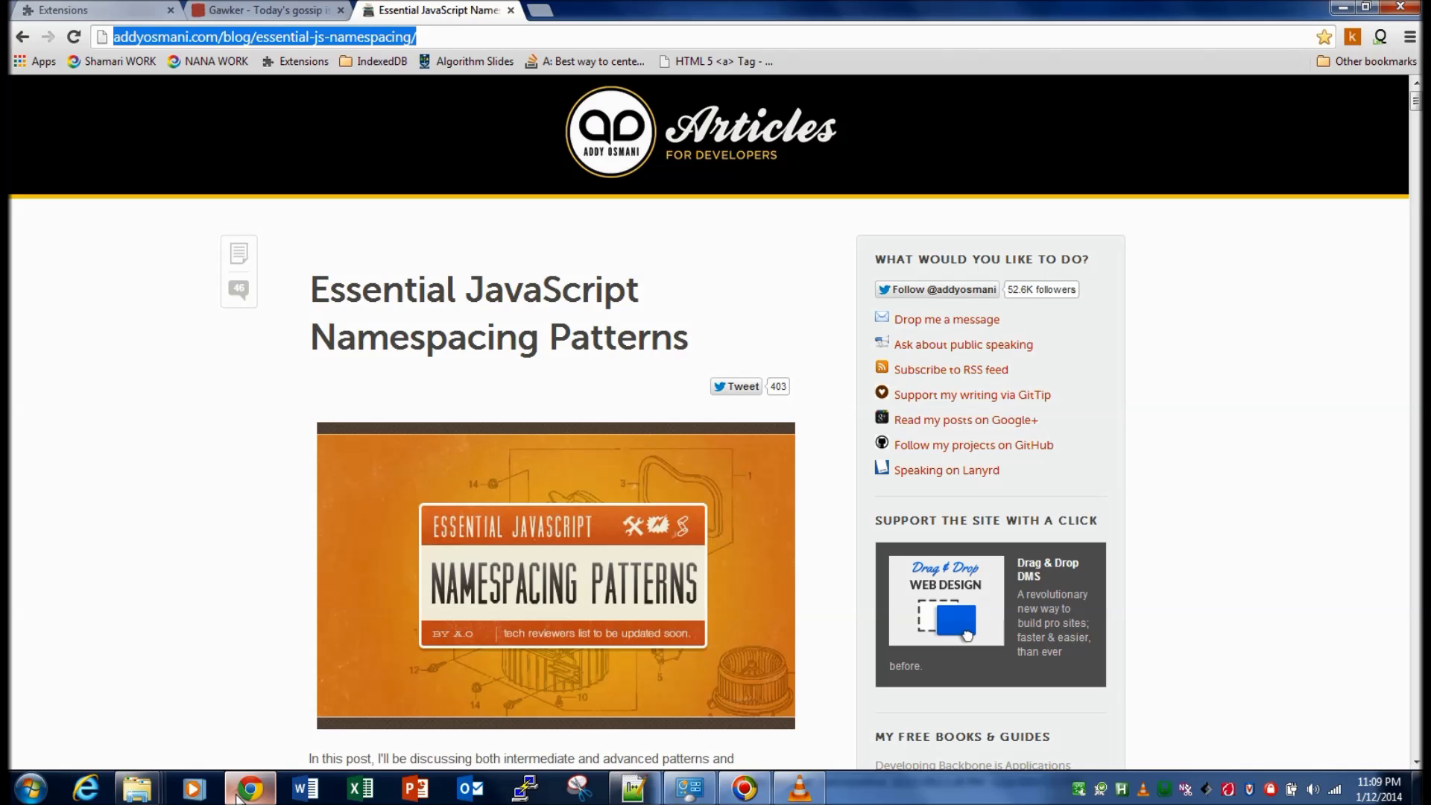
Step: Switch Chrome from the JavaScript namespacing article to the Gawker front page tab
click(268, 10)
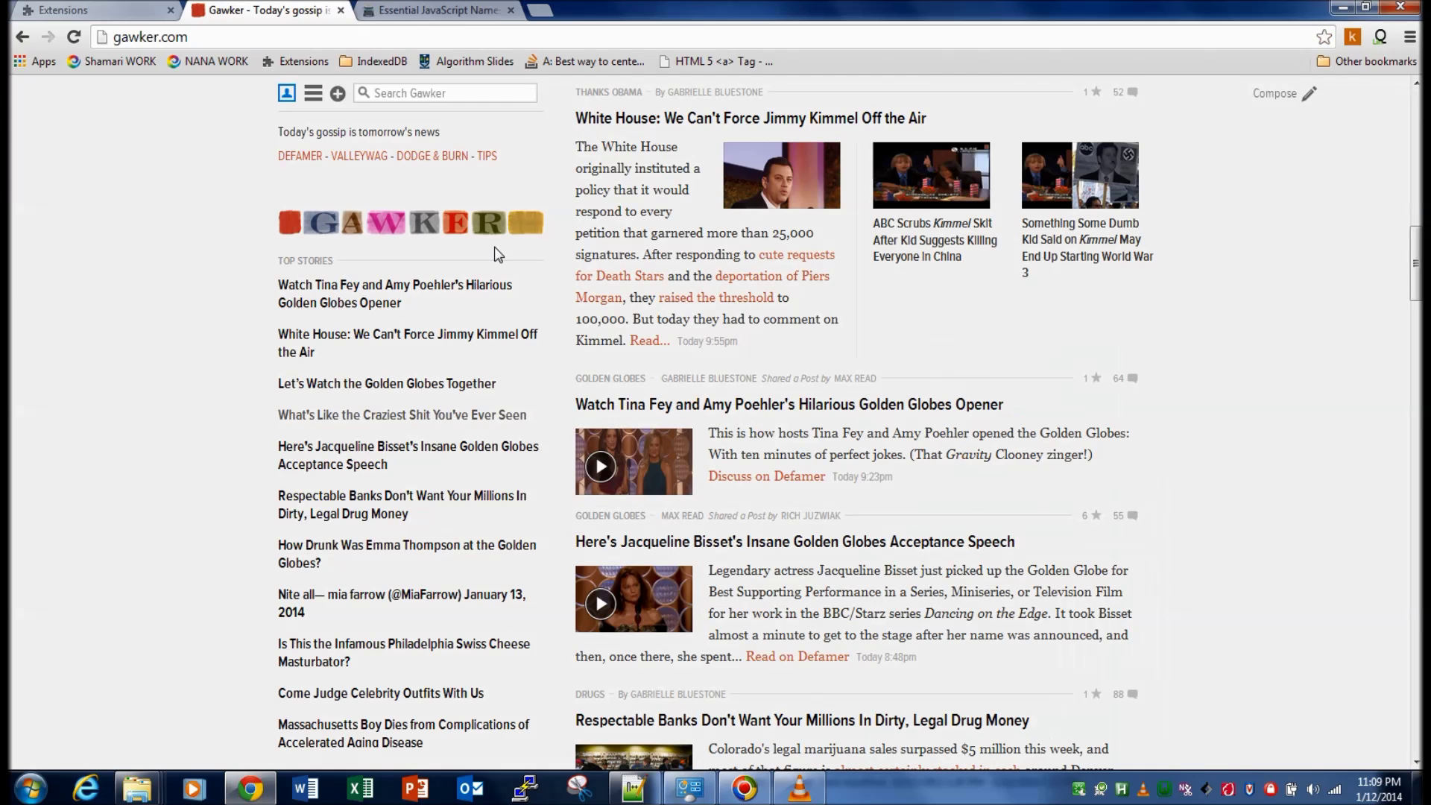
Step: Open the TabKiller bookmarks list with Alt+Shift+B and highlight the Golden Globes bookmark
key(alt+shift+b)
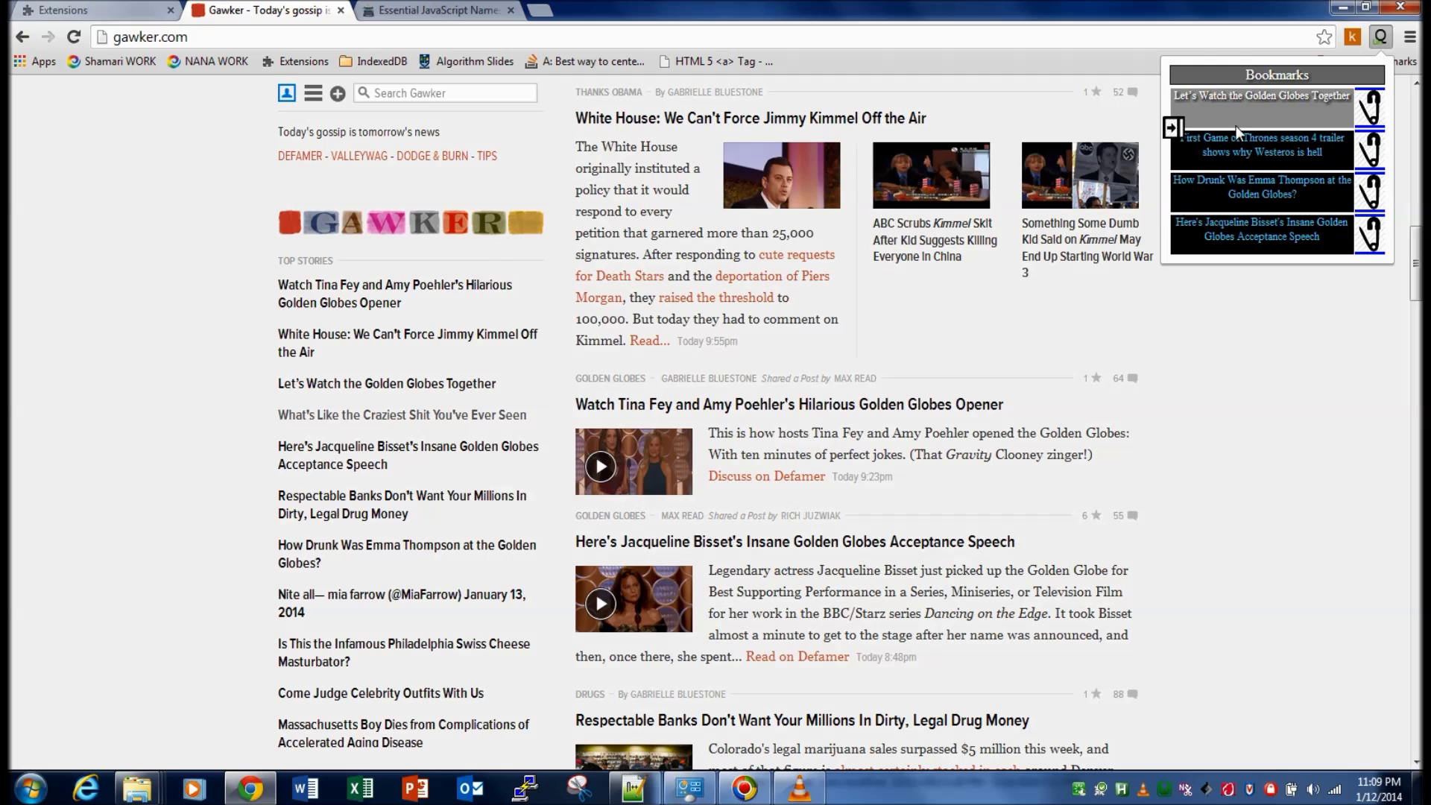
key(Down)
key(Down)
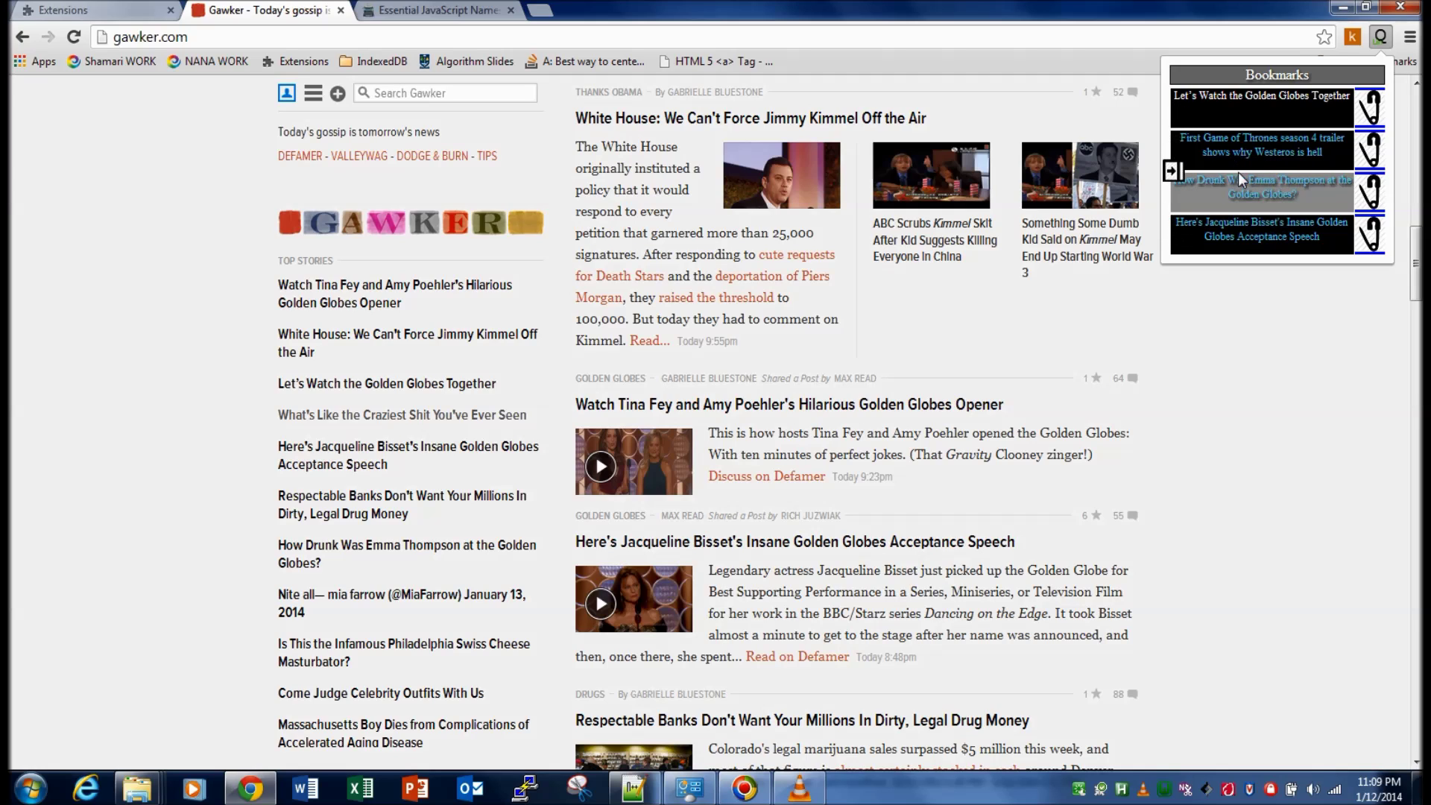
key(Up)
key(Up)
key(Down)
key(Down)
key(Up)
key(Up)
key(Down)
key(Down)
key(Down)
key(Up)
key(Up)
key(Up)
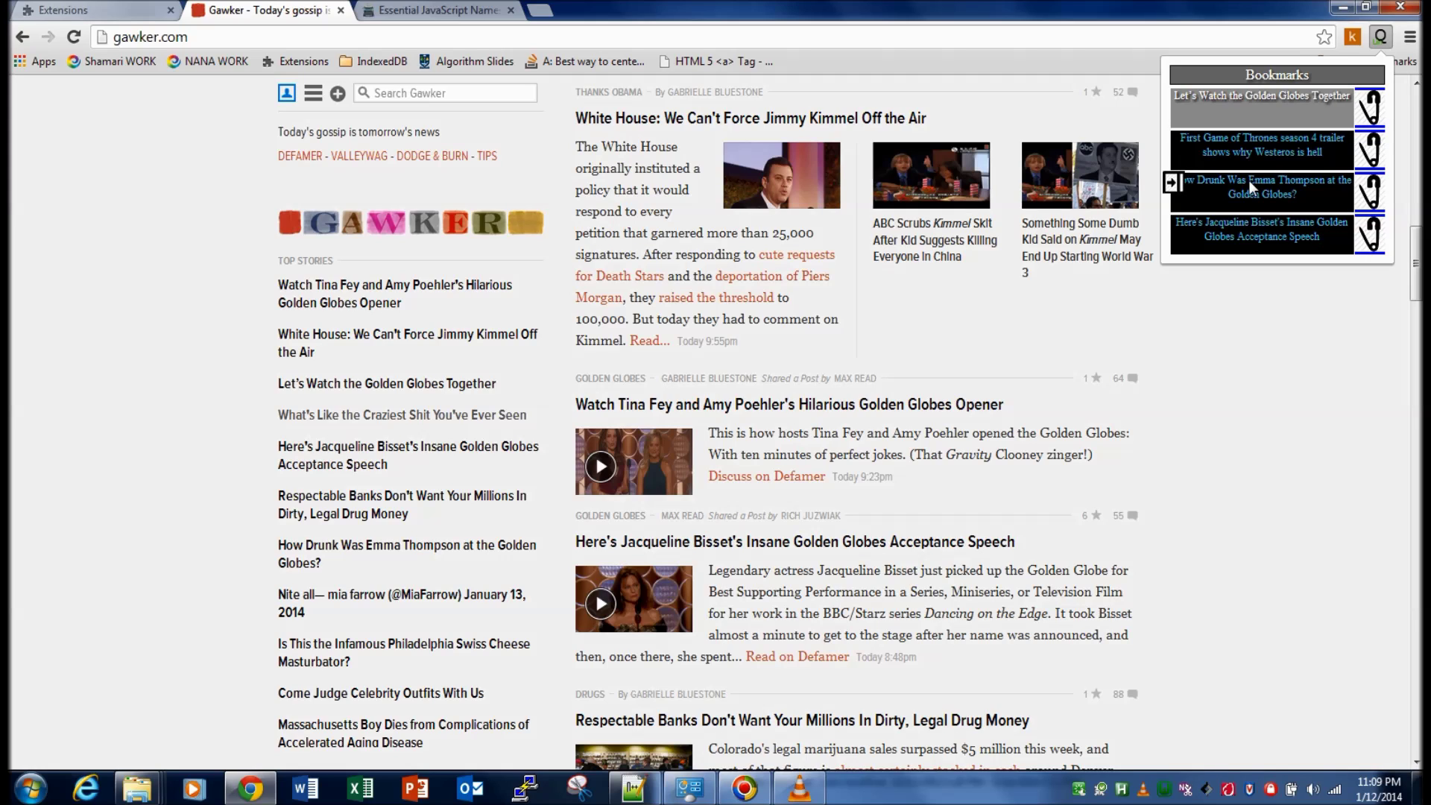
Step: Open the Golden Globes bookmark in a new tab, switch to it, and reopen the bookmarks list
key(Return)
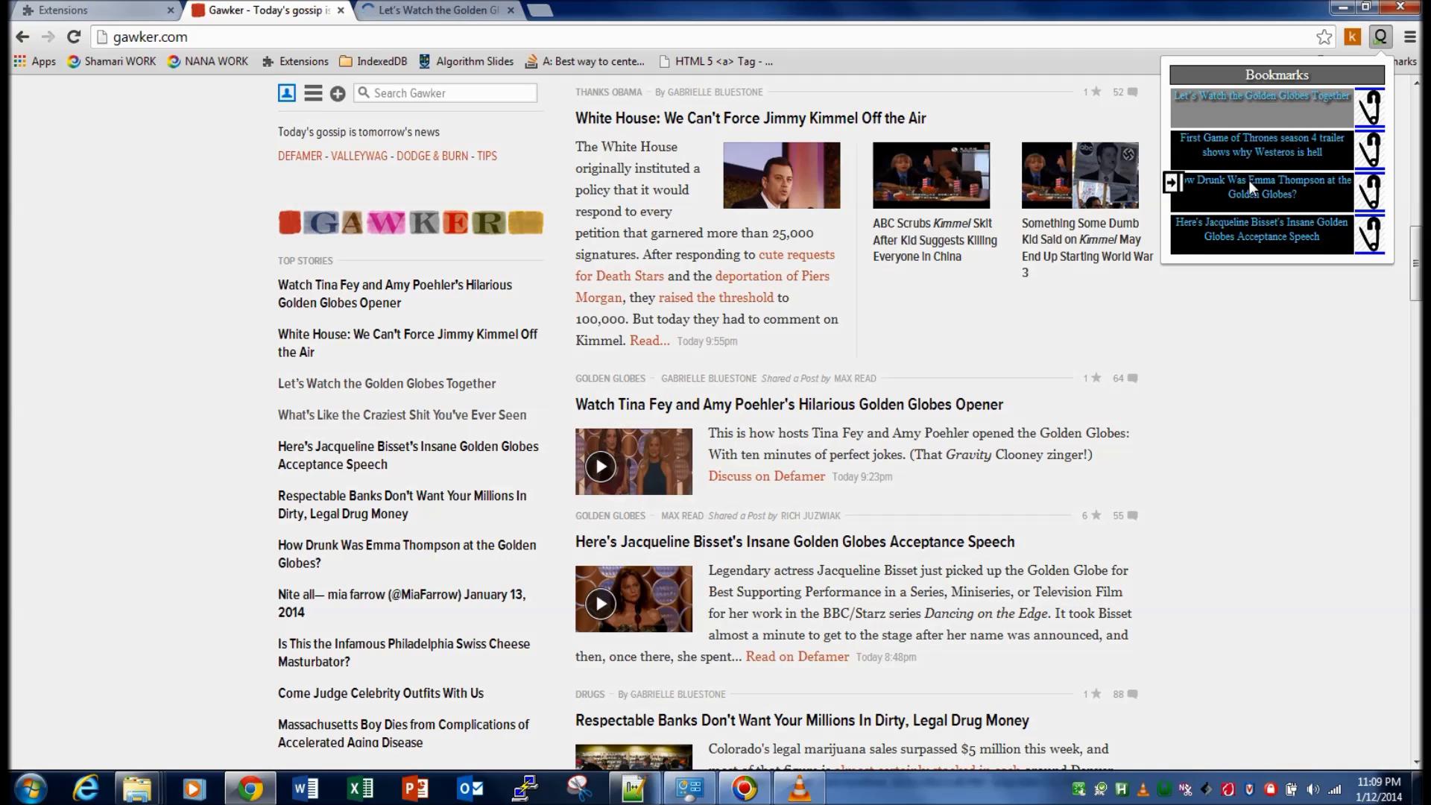
click(448, 8)
key(ctrl+b)
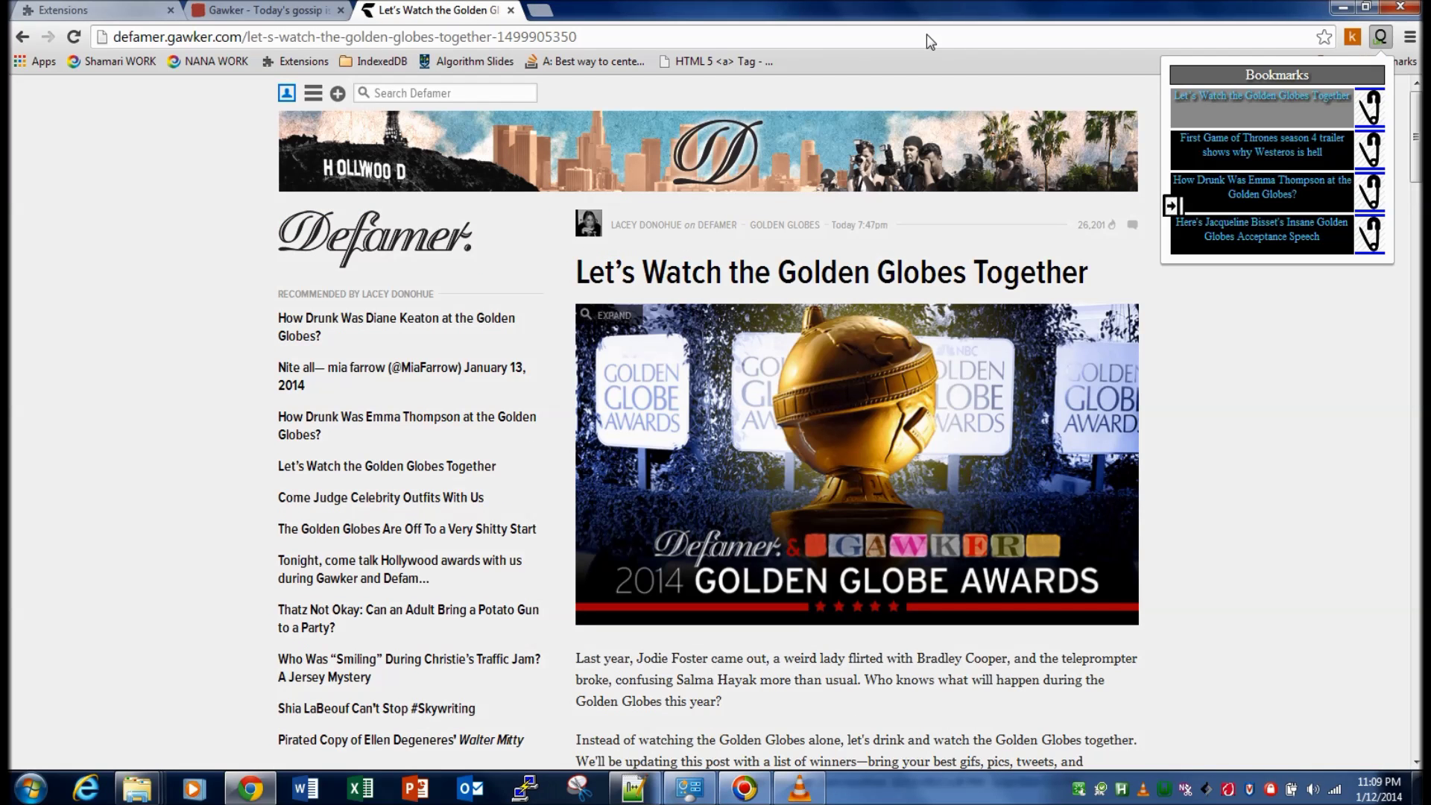
Step: Show the bookmark folders, expand Bookmarks bar and Work, and move GC MERS into Work
click(1288, 76)
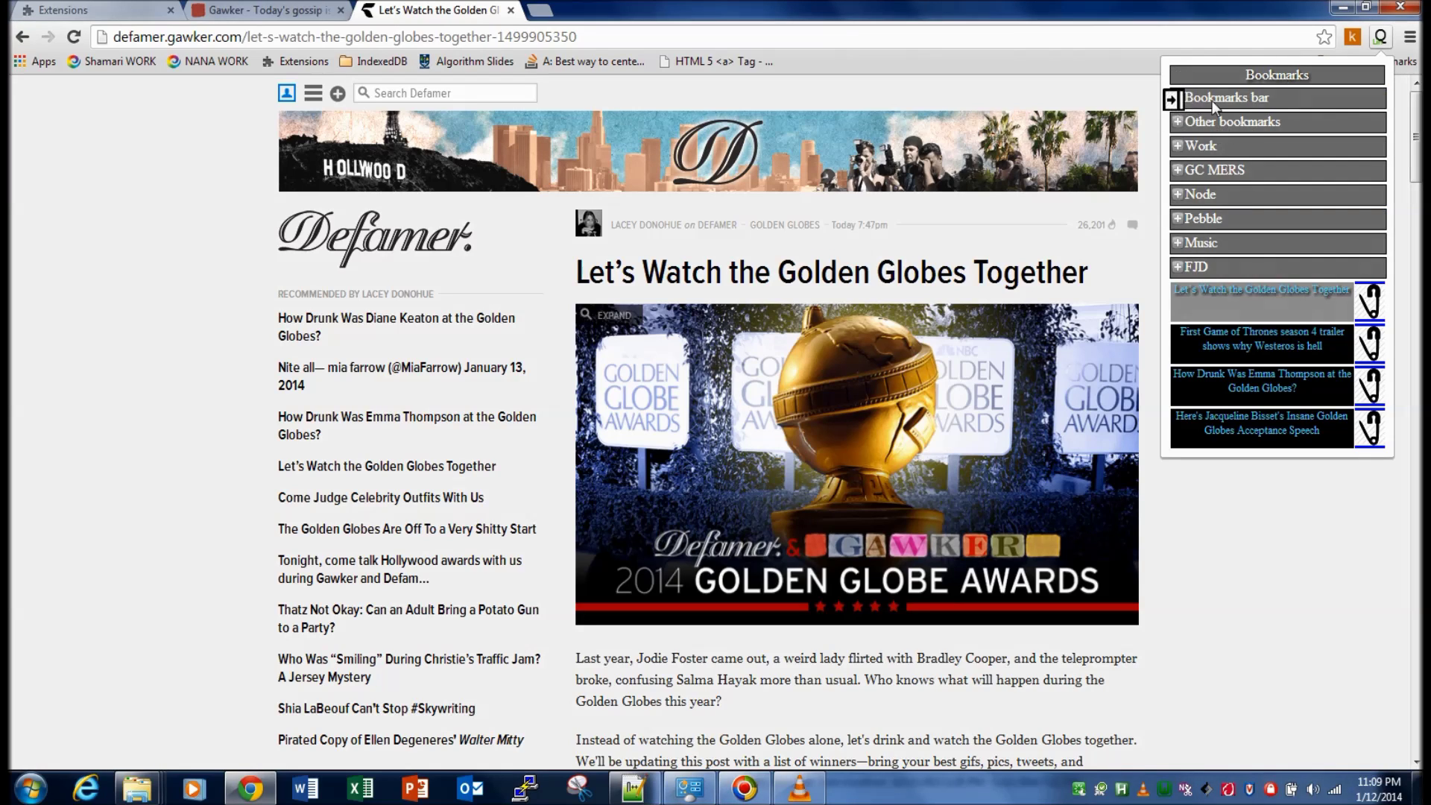
click(1231, 105)
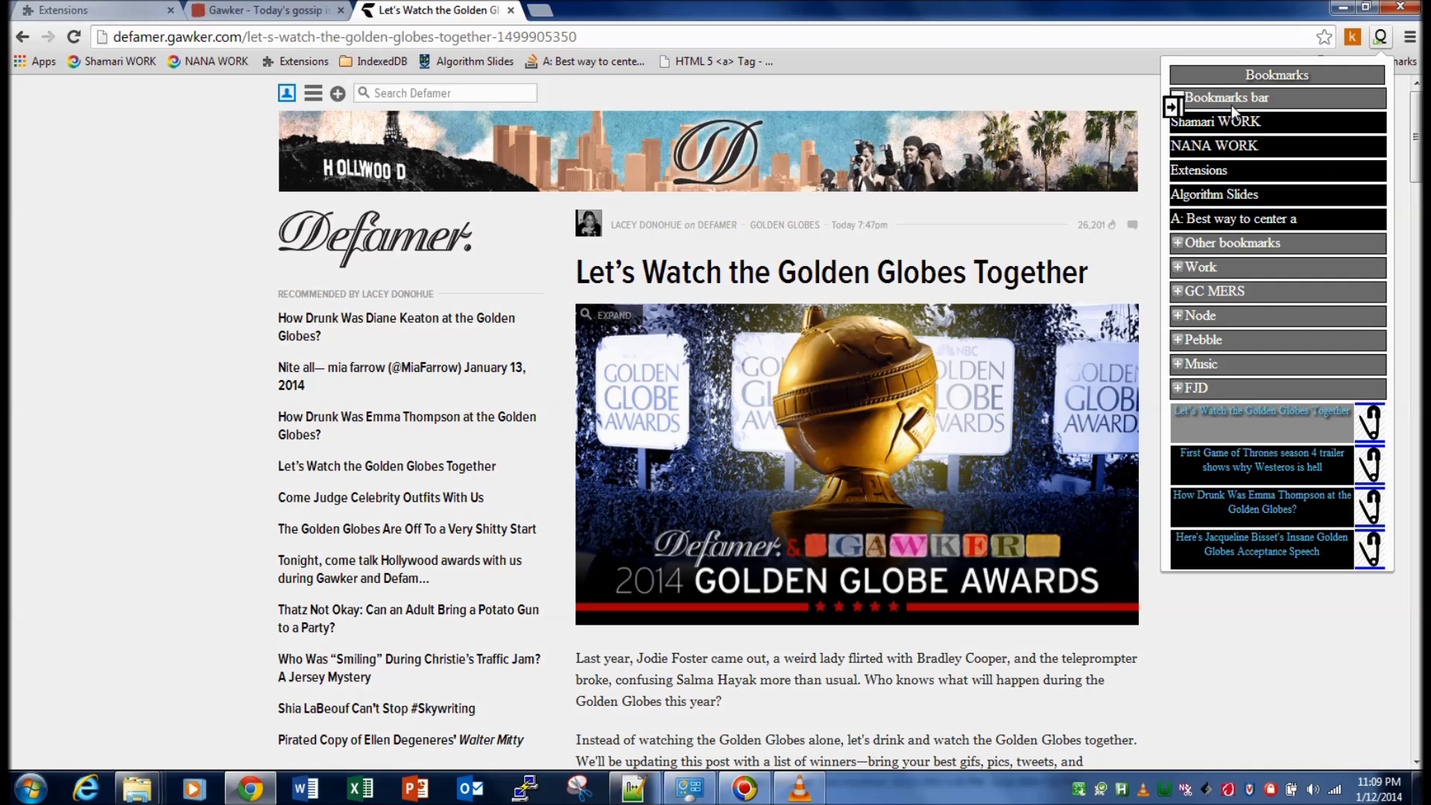
drag(1263, 290, 1231, 265)
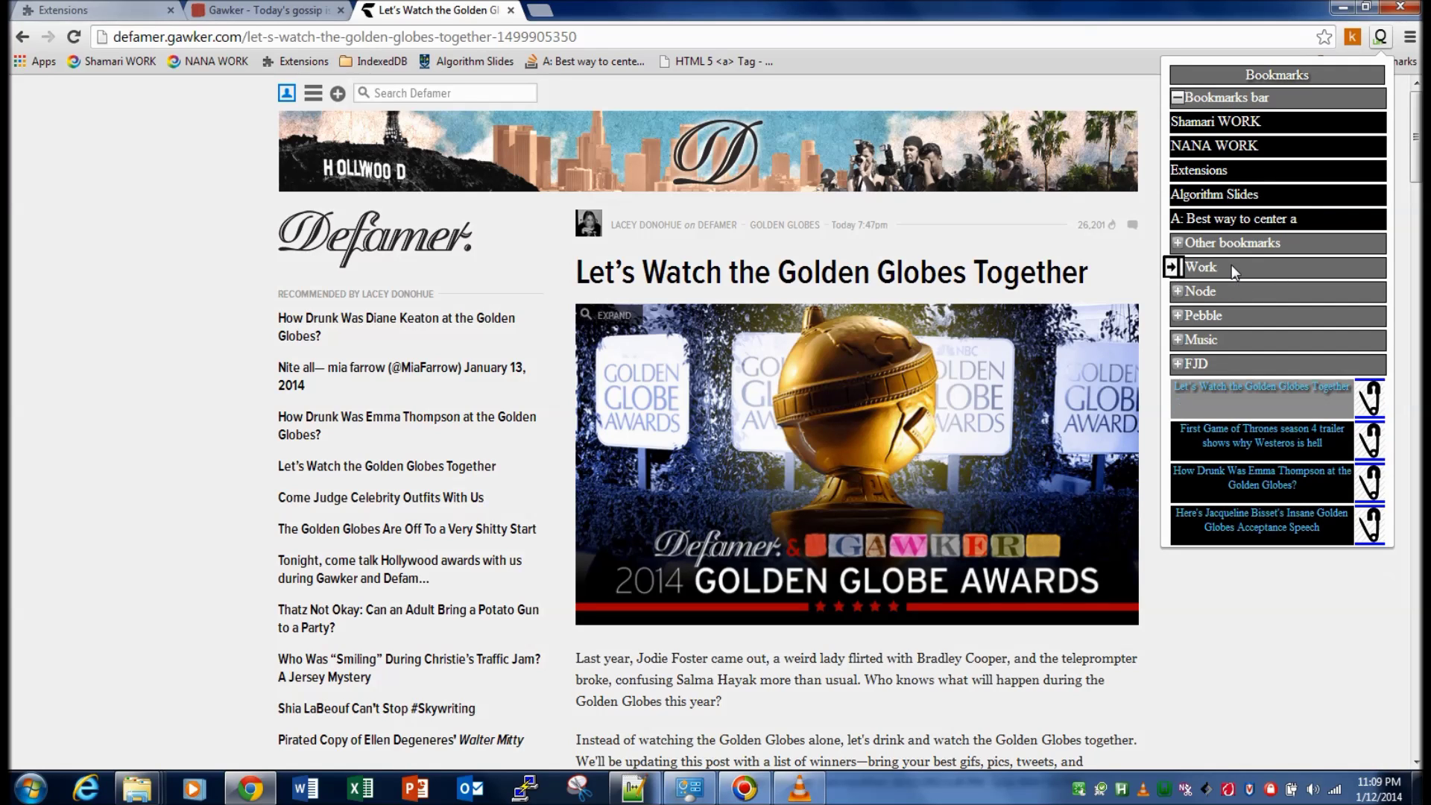
click(1231, 266)
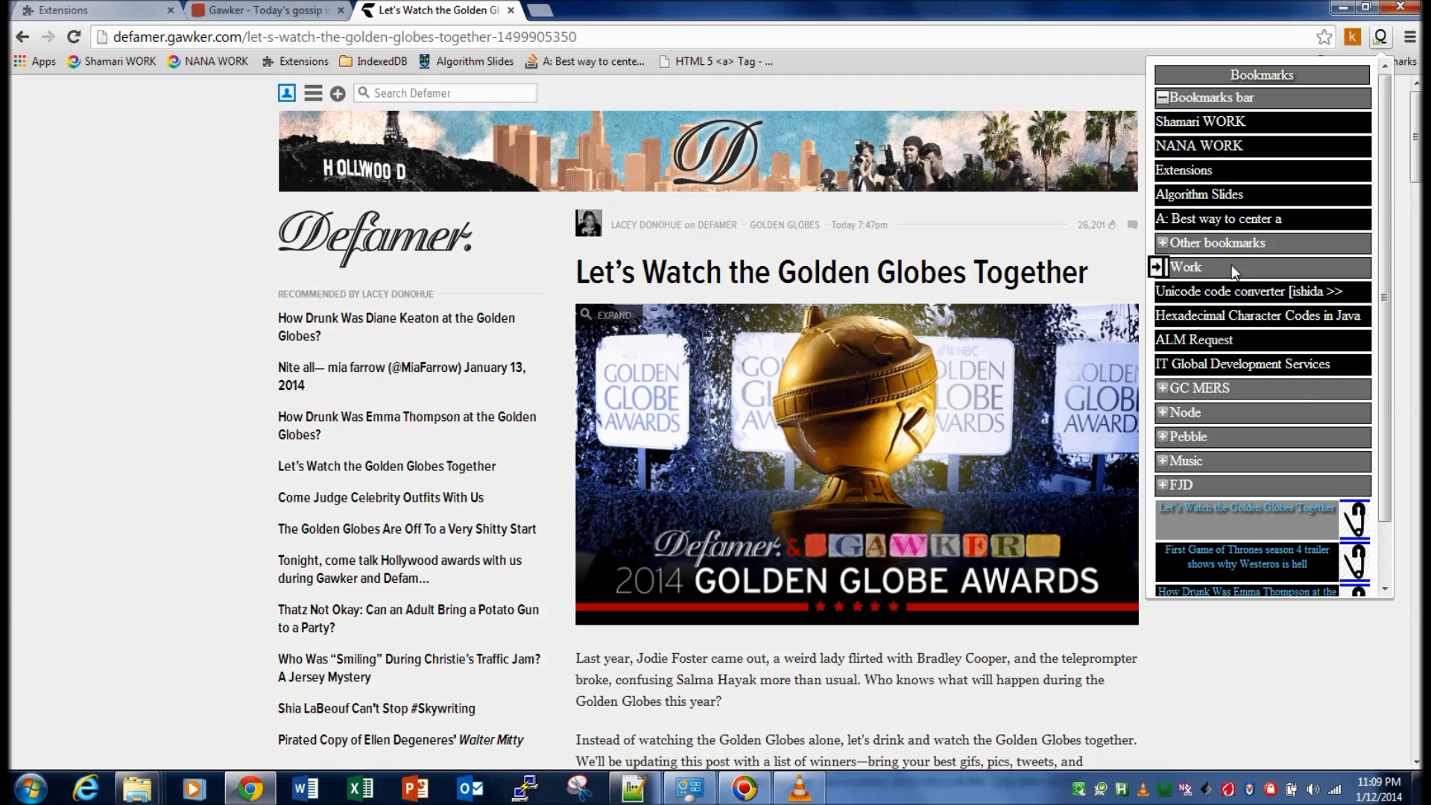
Step: Arrow through the bookmarks to Hexadecimal Character Codes in Java and open it
key(Up)
key(Up)
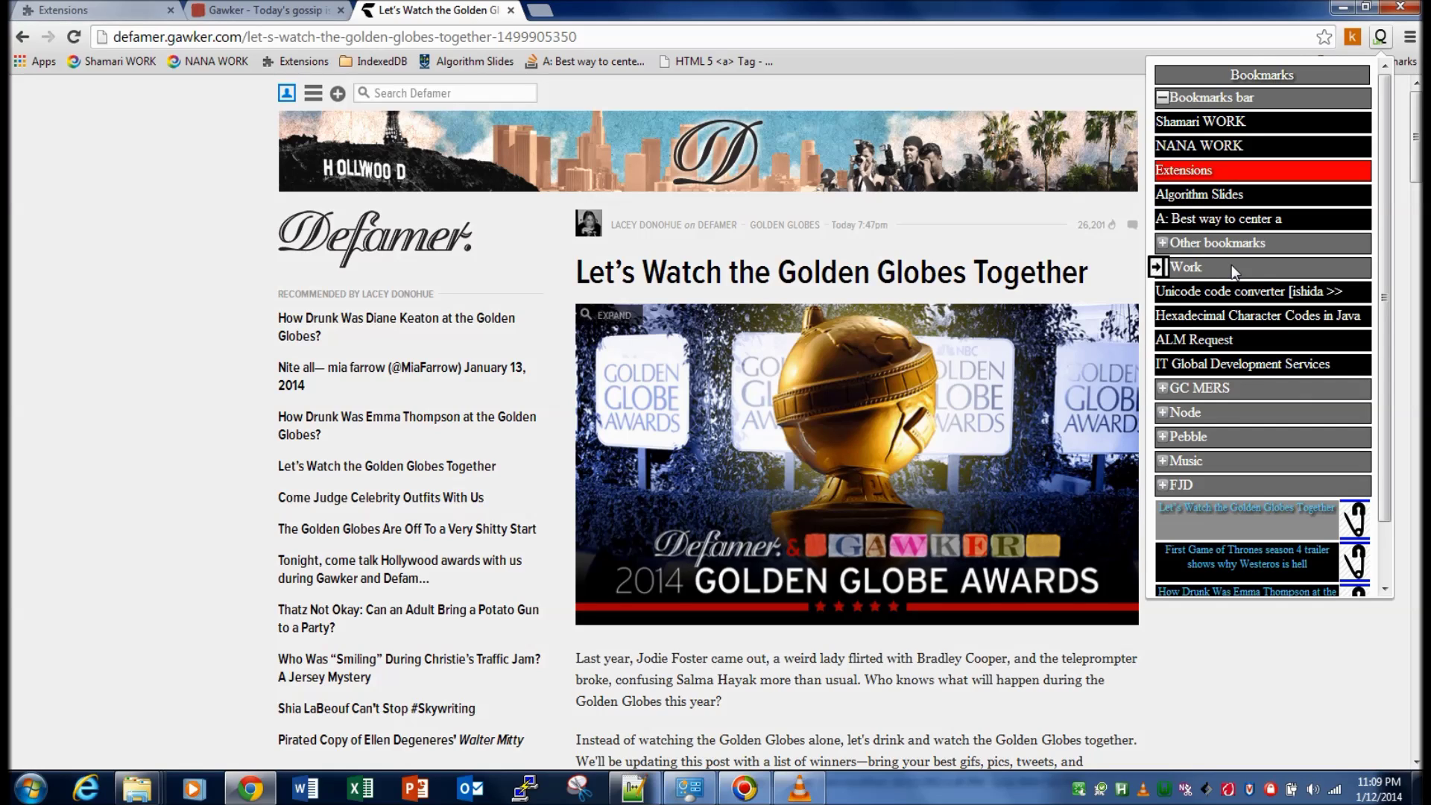
key(Up)
key(Up)
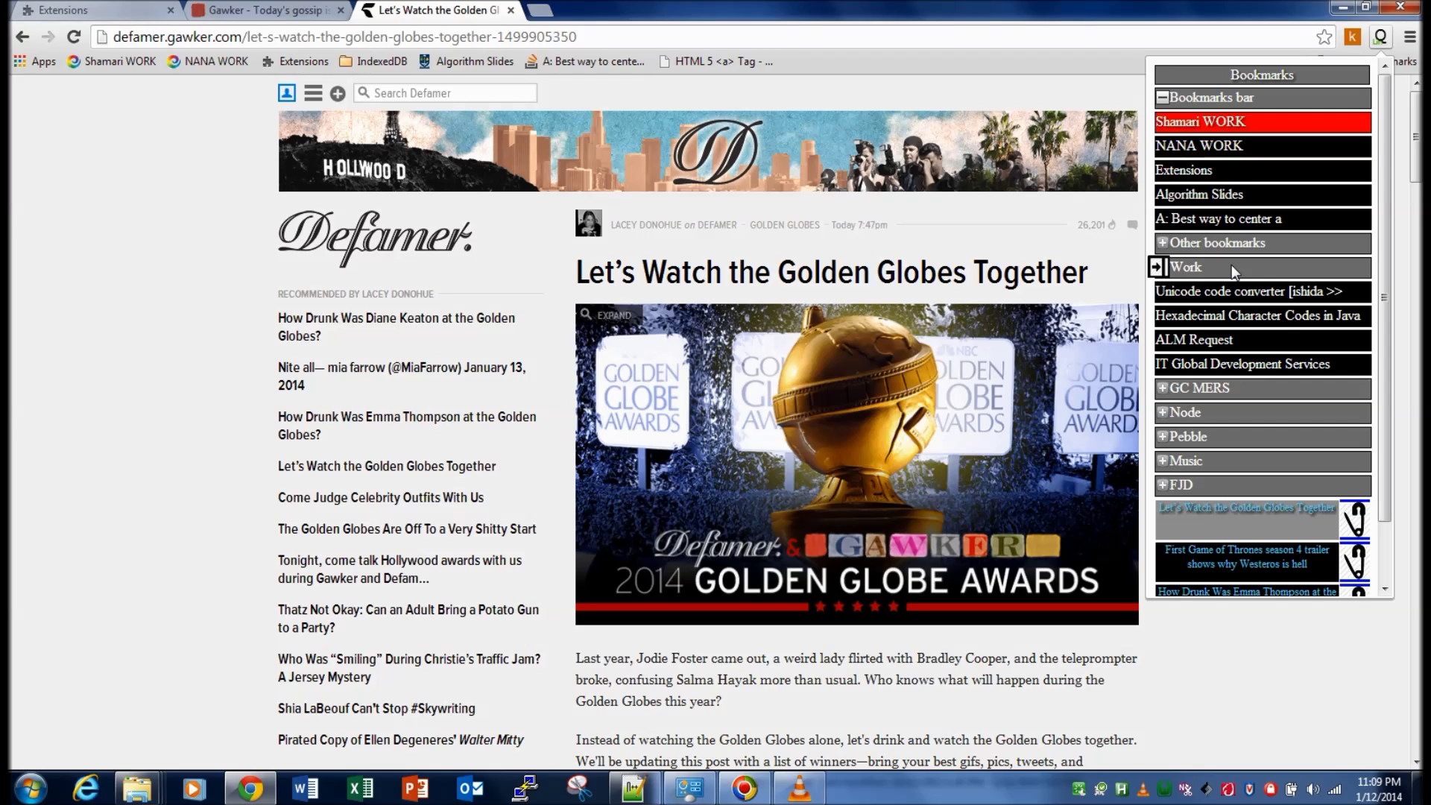
key(Down)
key(Down)
key(Down)
key(Down)
key(Up)
key(Up)
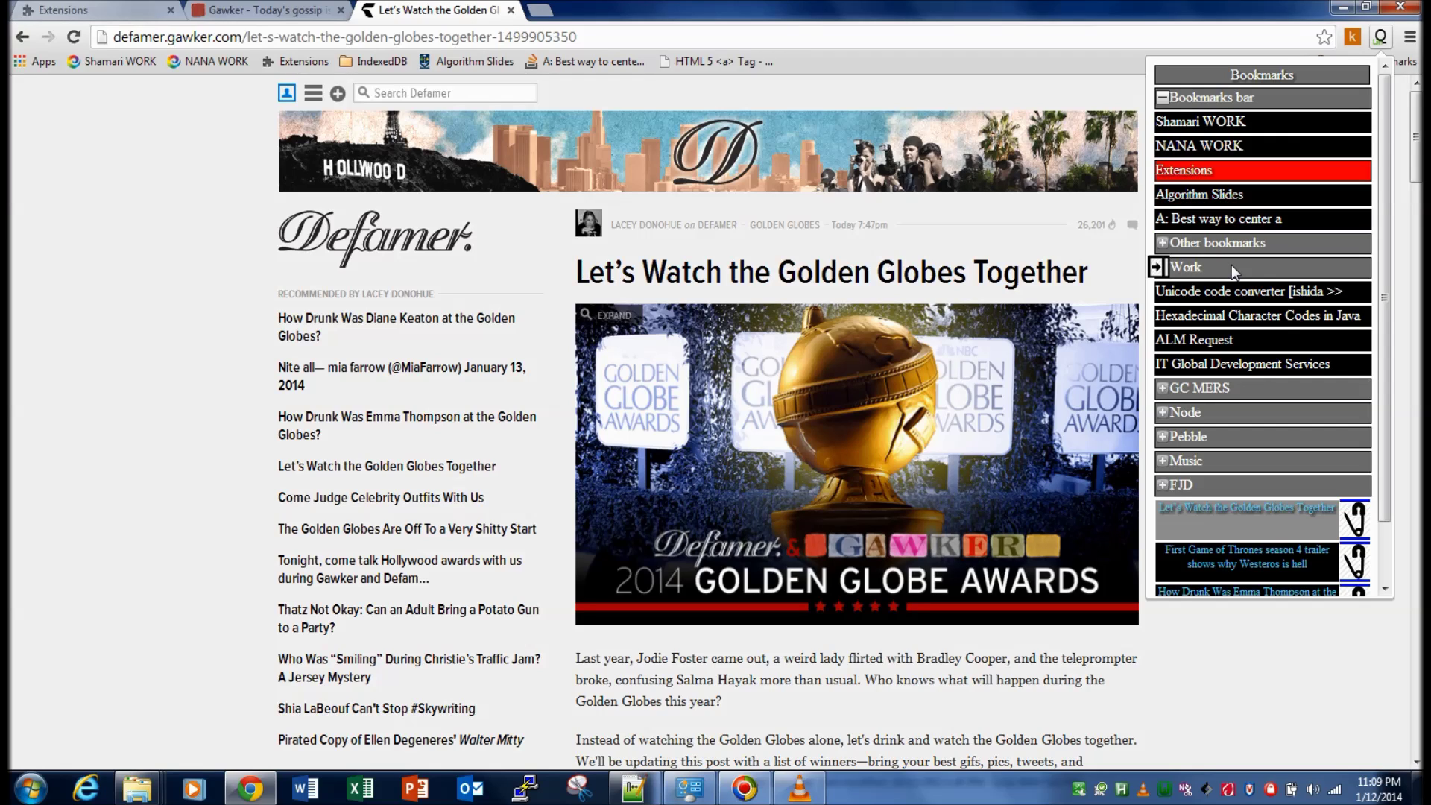
key(Down)
key(Up)
key(Down)
key(Down)
key(Down)
key(Down)
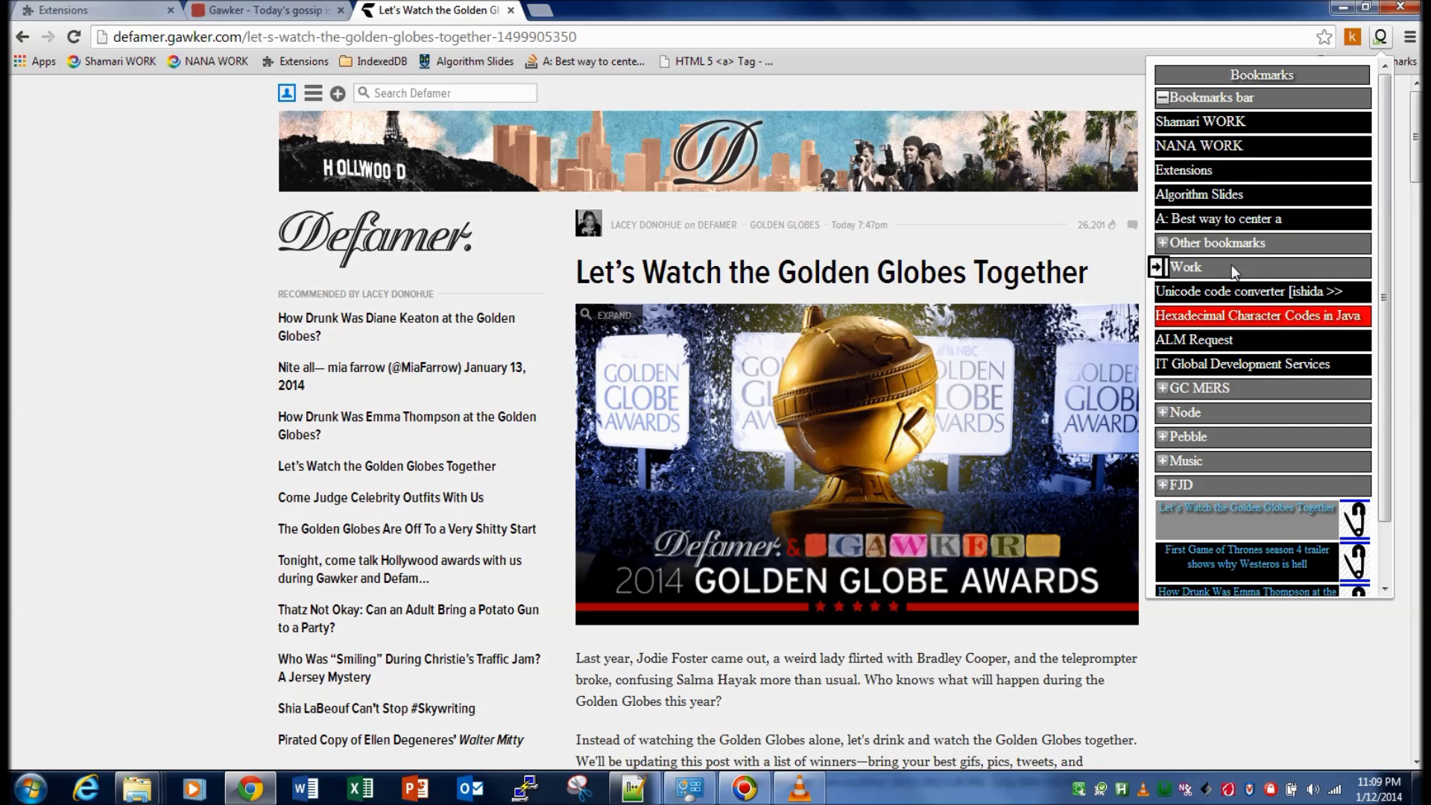
key(Down)
key(Up)
key(Return)
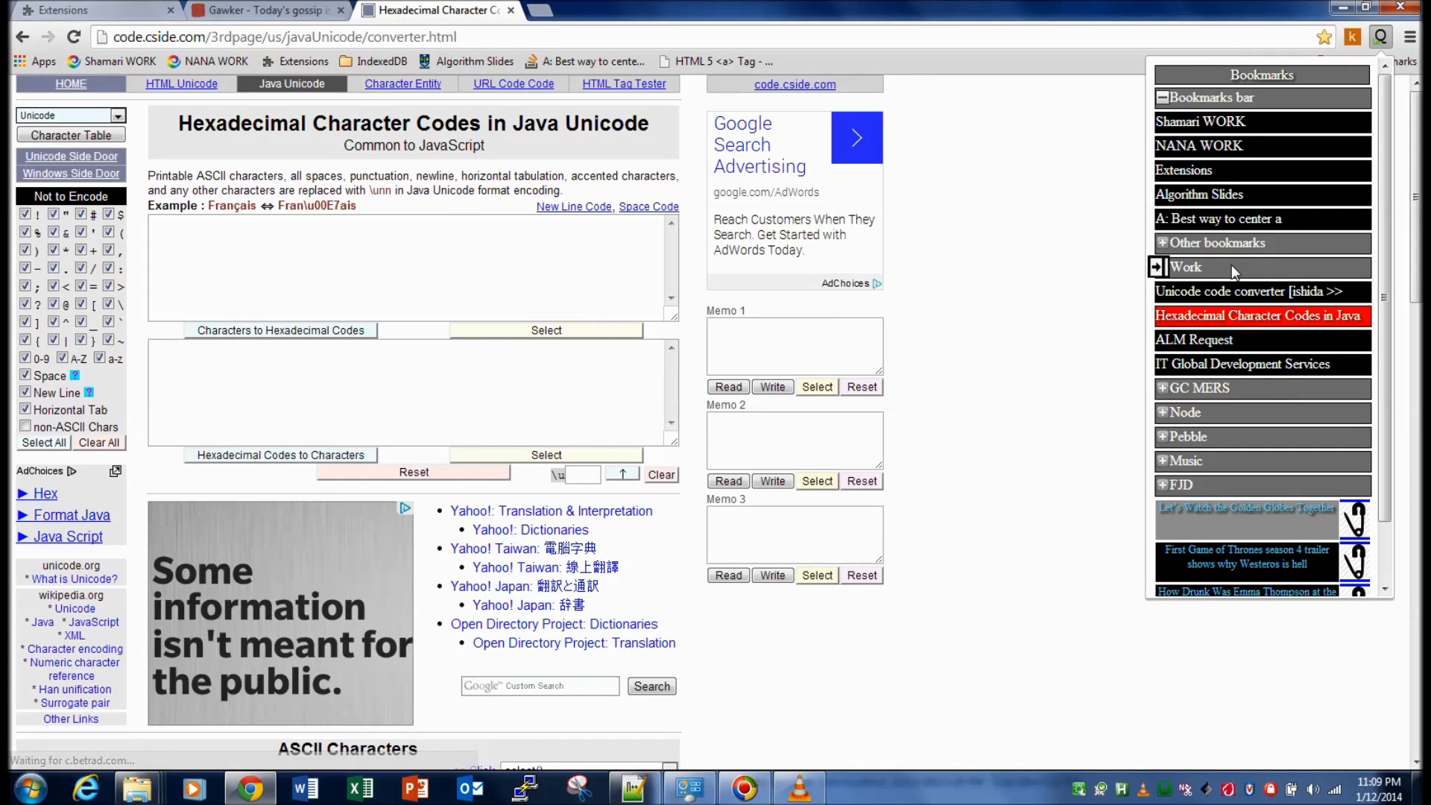
Step: Arrow from Shamari WORK through the Work entries to highlight IT Global Development Services
key(Up)
key(Up)
key(Up)
key(Up)
key(Up)
key(Up)
key(Up)
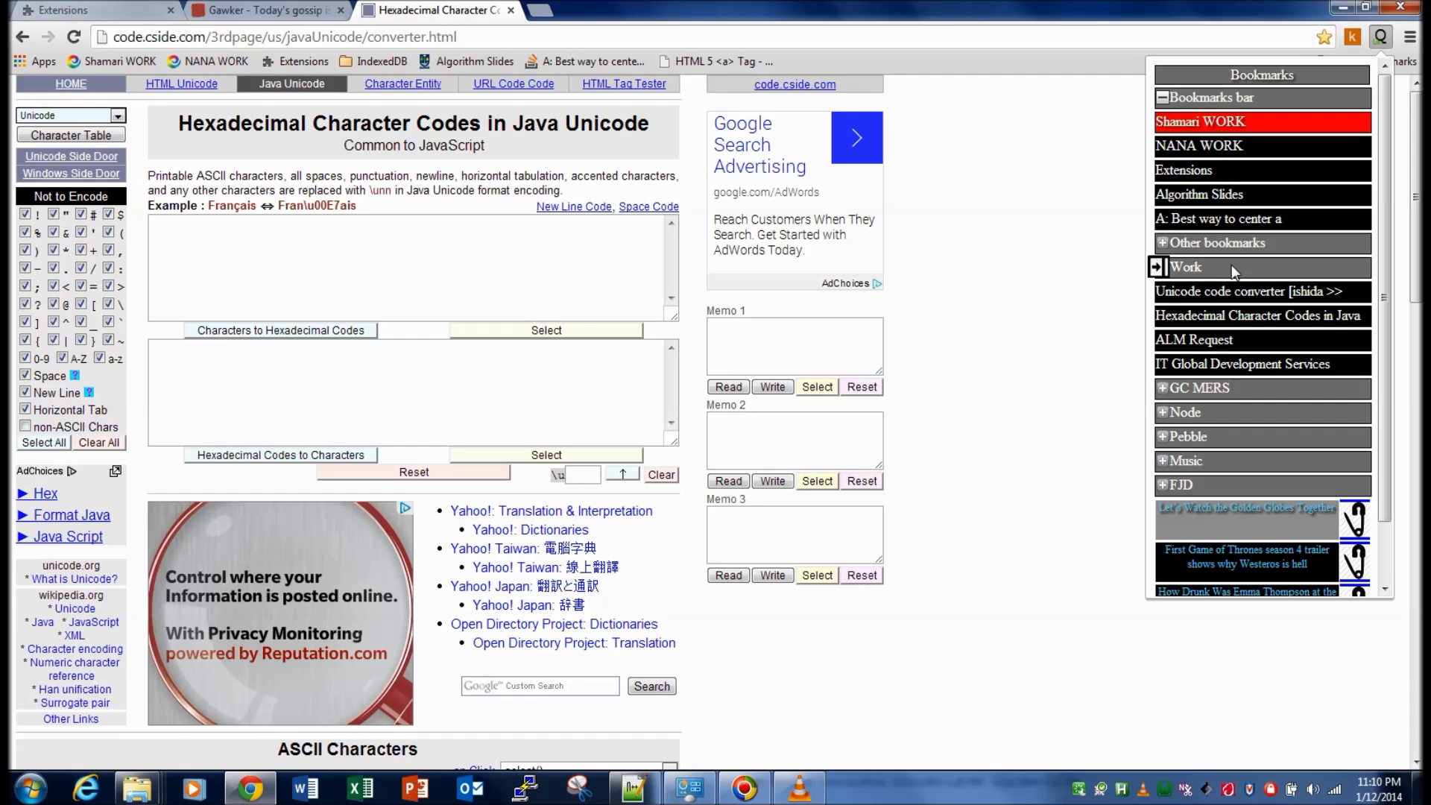
key(Down)
key(Down)
key(Down)
key(Down)
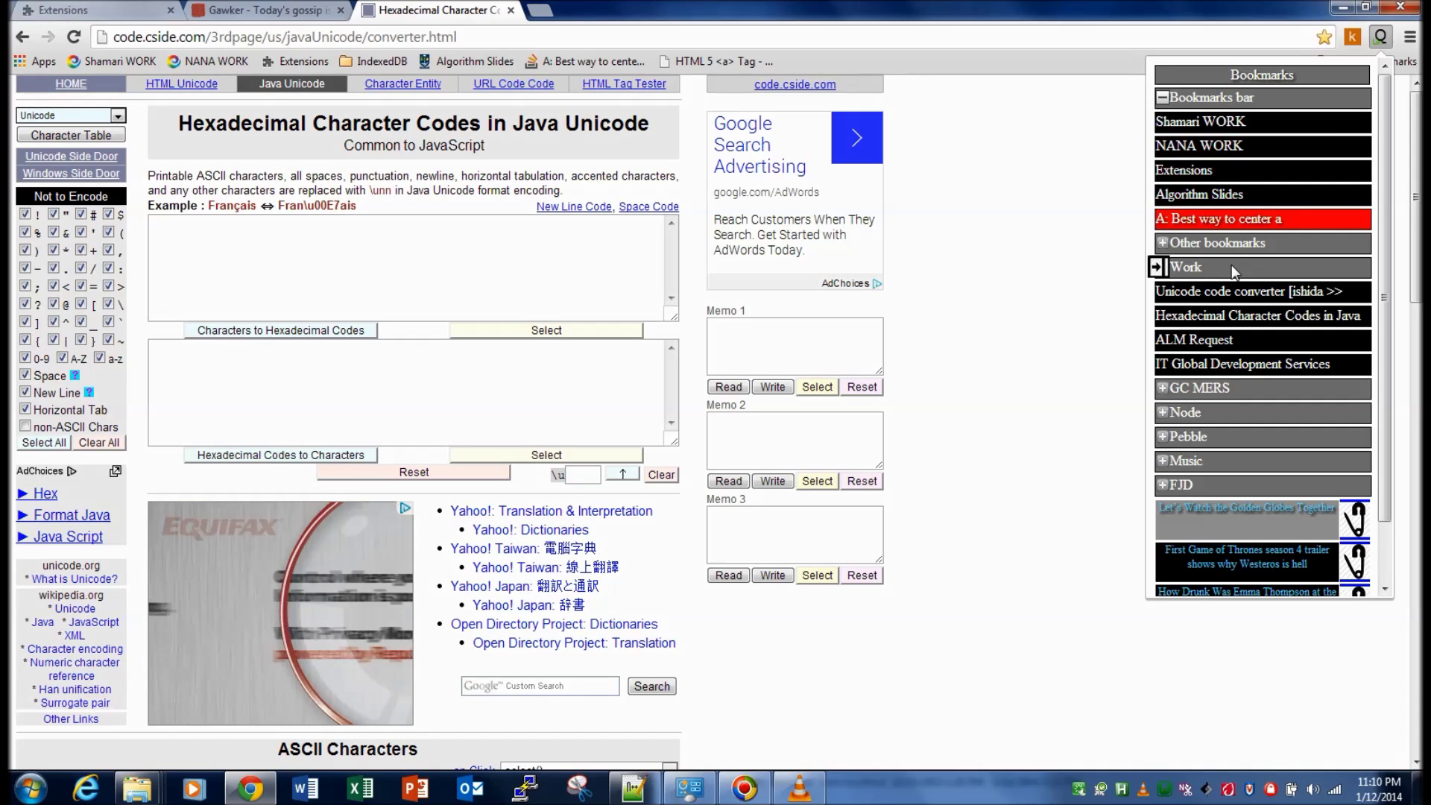
key(Down)
key(Down)
key(Down)
key(Down)
key(Down)
key(Down)
key(Up)
key(Up)
key(Up)
key(Up)
key(Up)
key(Up)
key(Down)
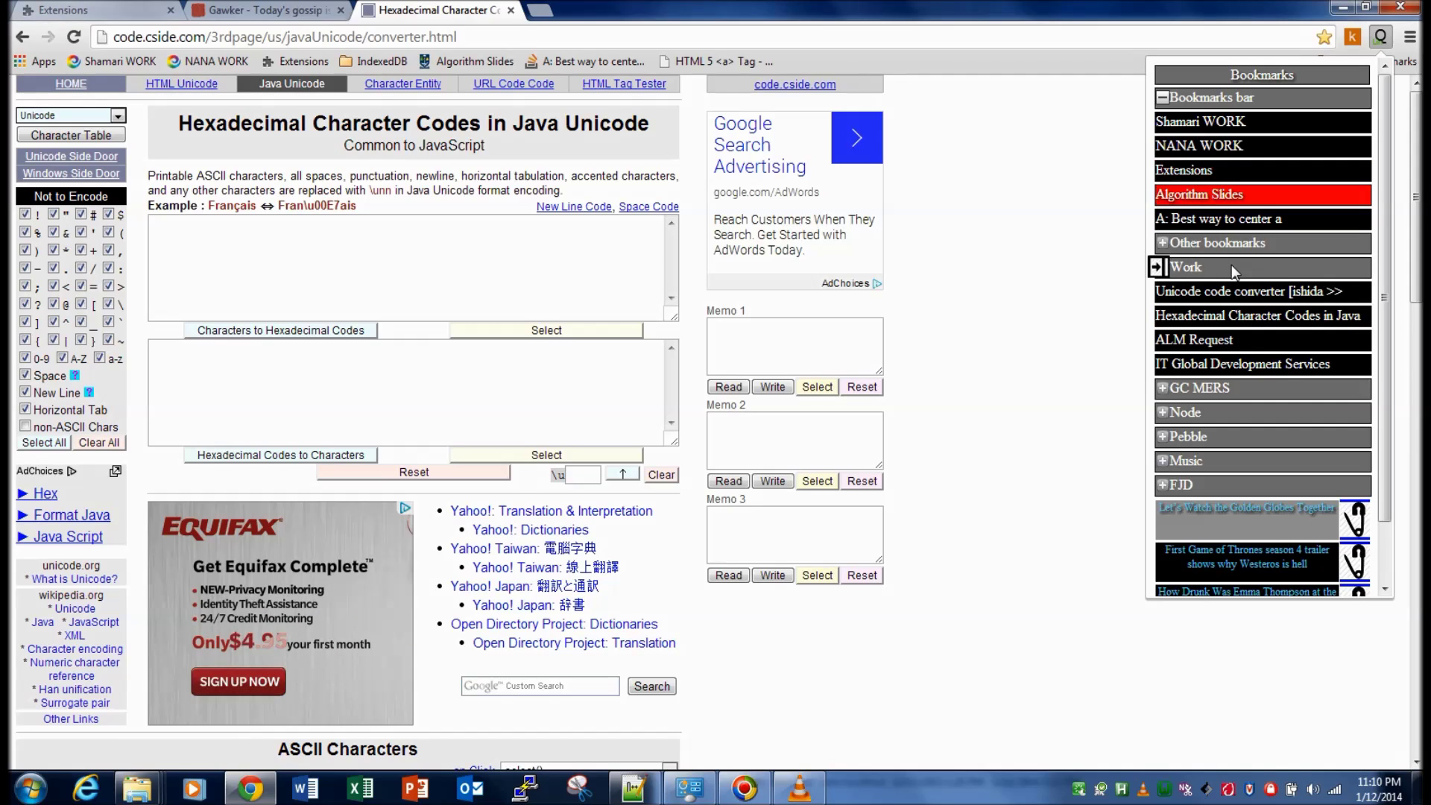
key(Down)
key(Down)
key(Down)
key(Down)
key(Down)
key(Down)
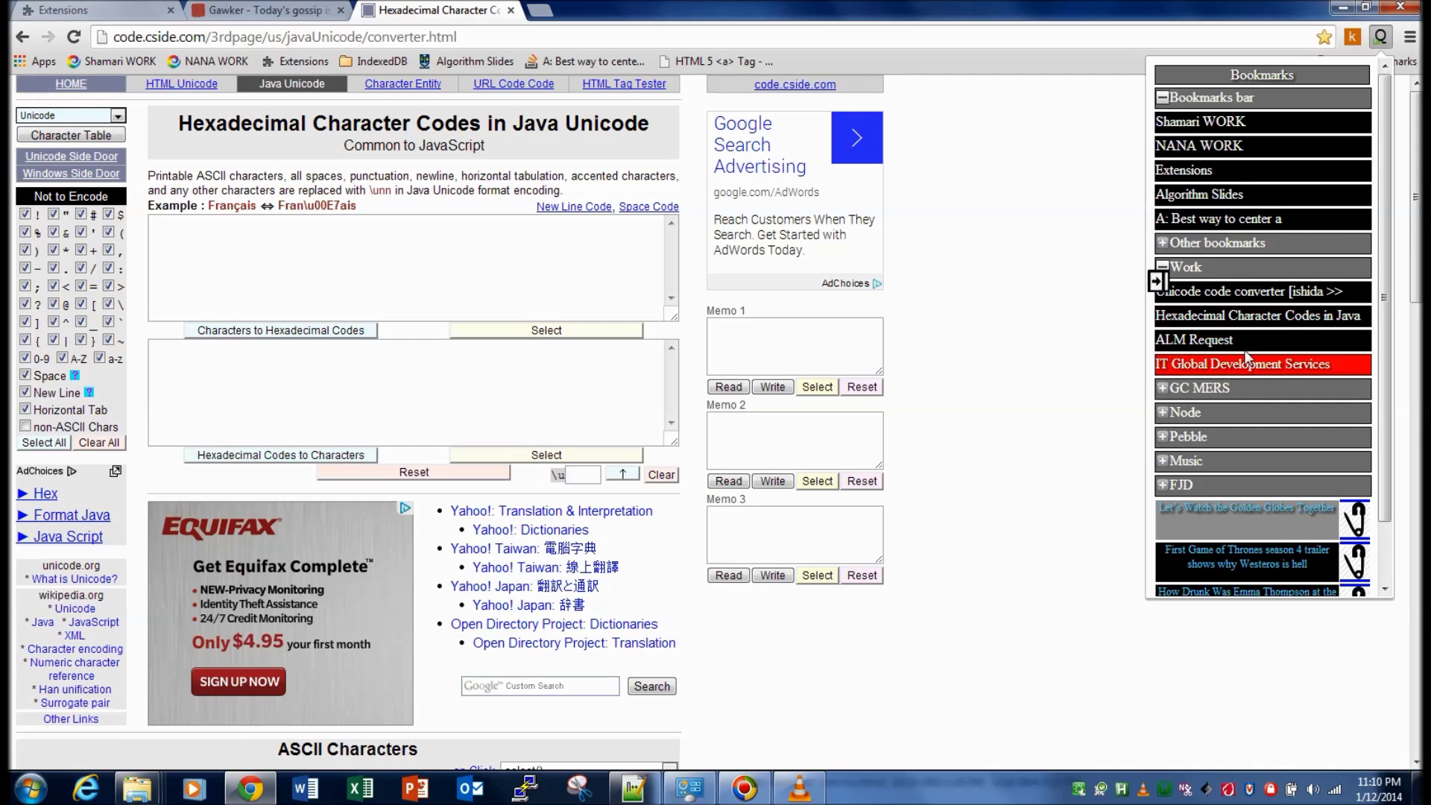
Step: Expand the Node and Music folders, then arrow from Extensions down to ALM Request
click(1246, 406)
key(Down)
key(Down)
key(Down)
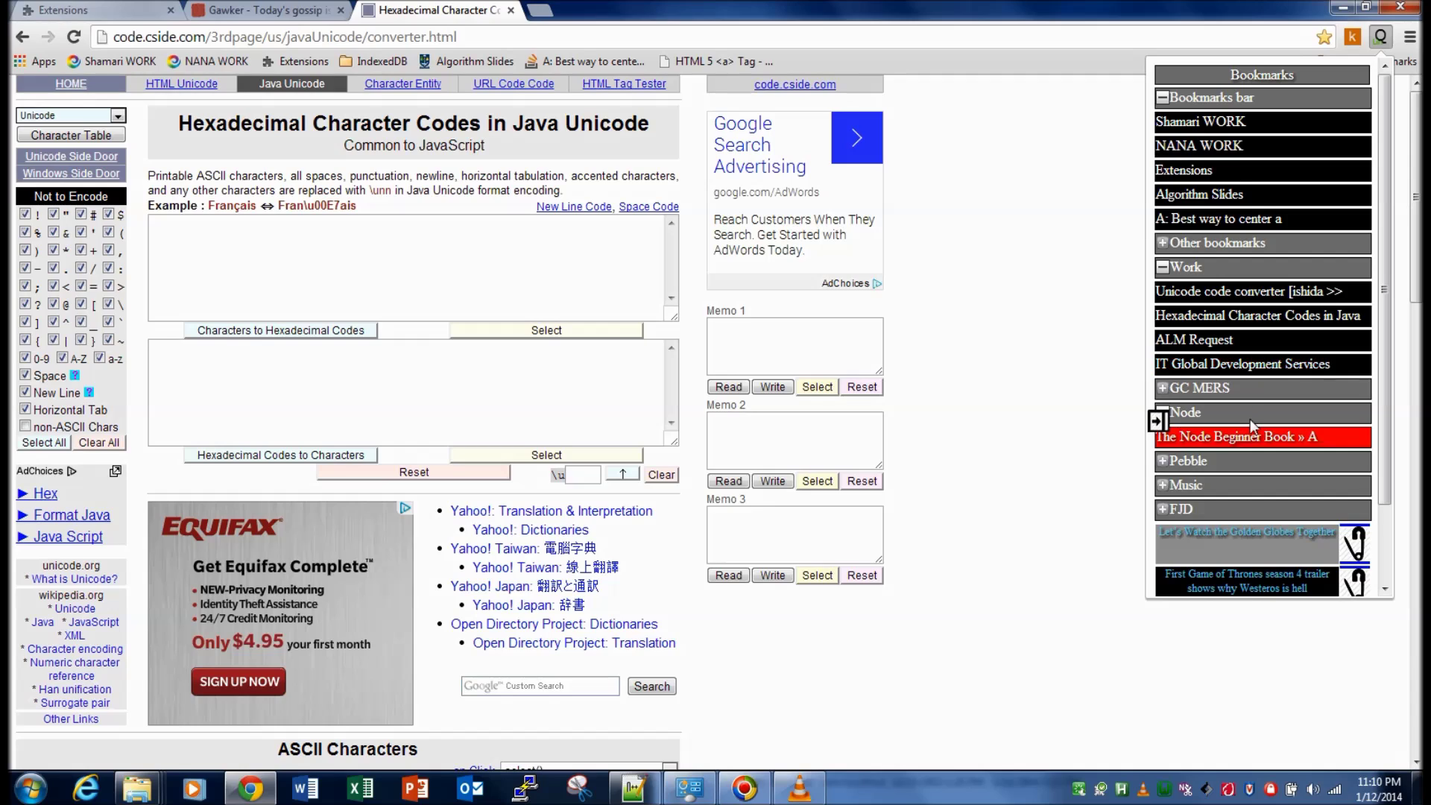
click(1252, 487)
key(Down)
key(Down)
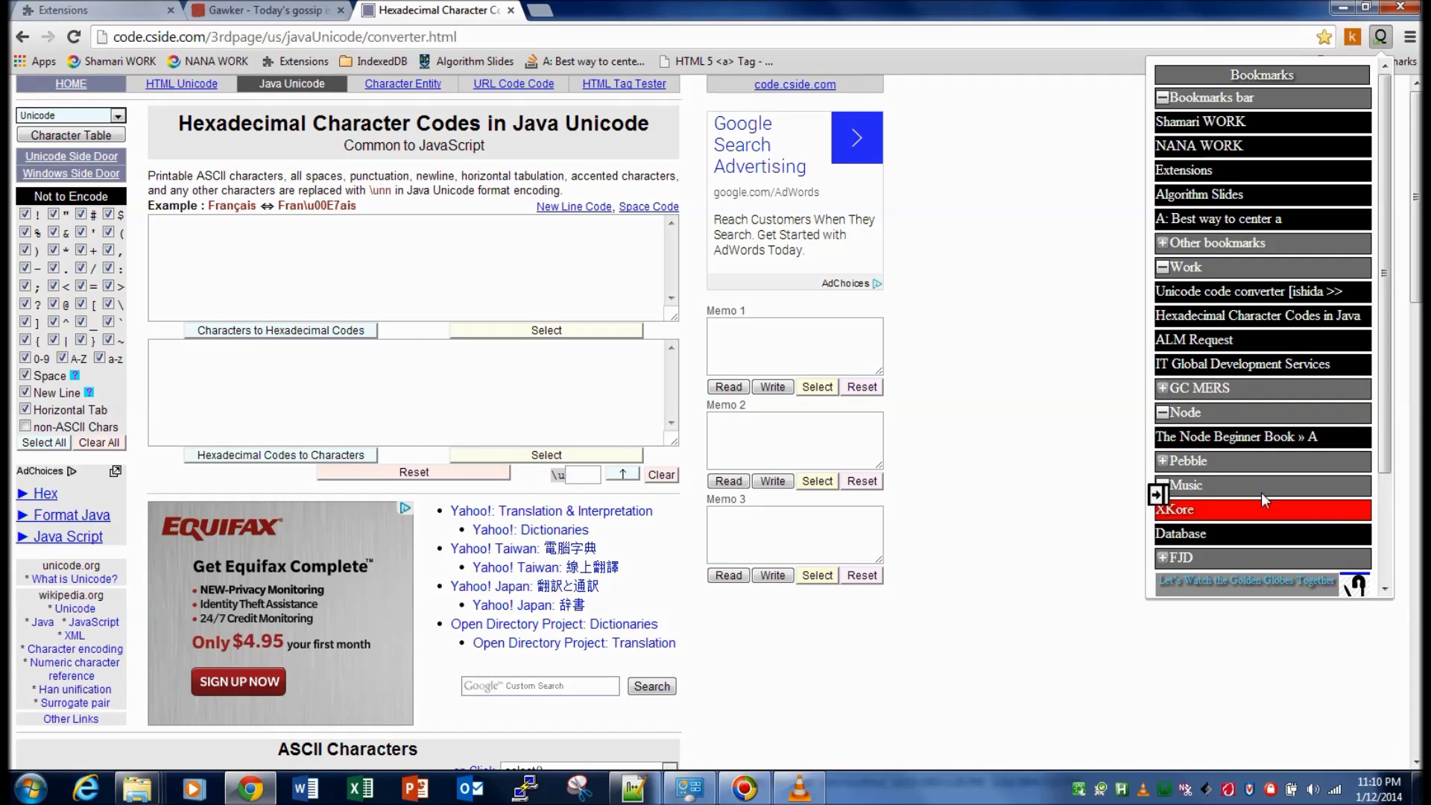
key(Down)
key(Down)
key(Up)
key(Up)
key(Up)
key(Up)
key(Up)
key(Up)
key(Up)
key(Up)
key(Up)
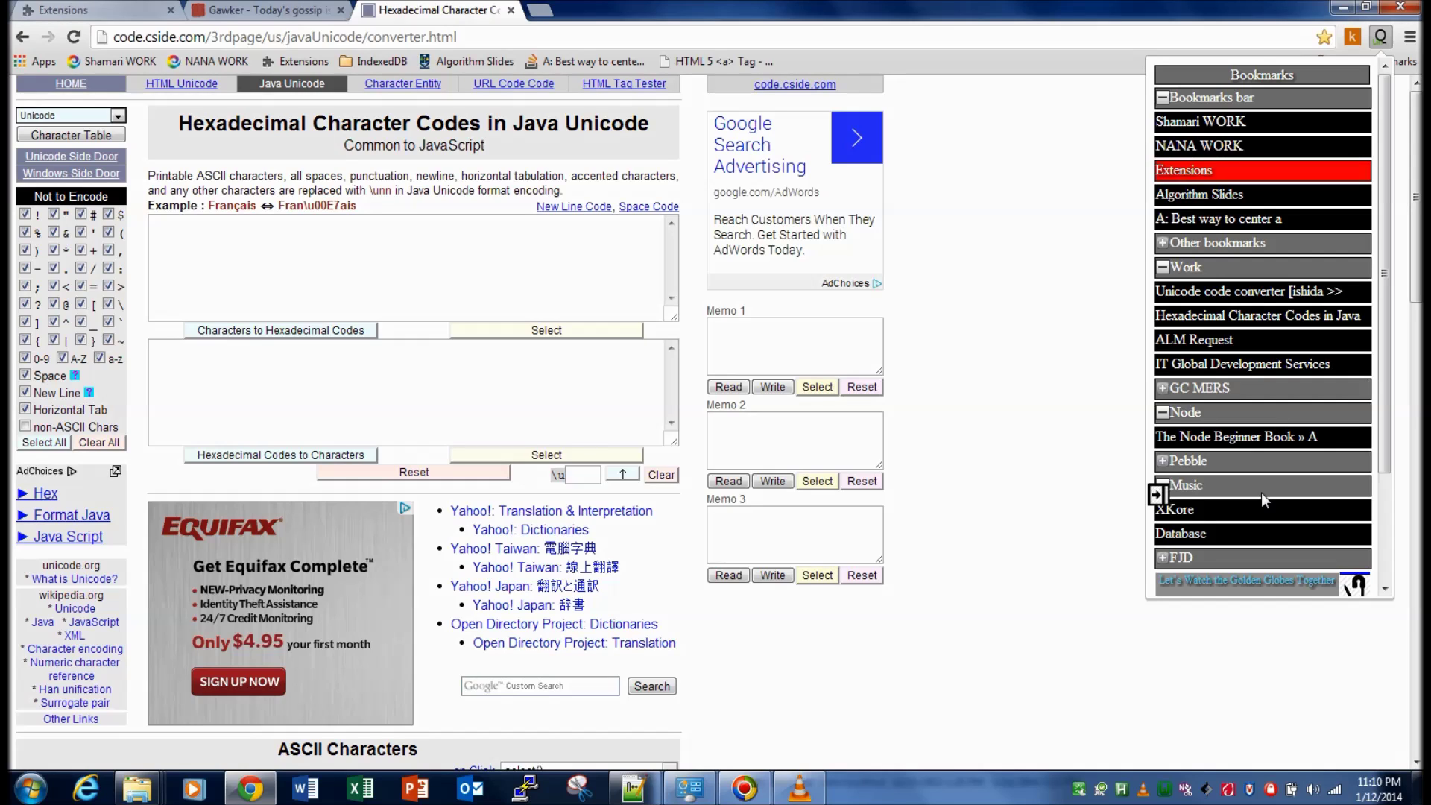
key(Down)
key(Down)
key(Down)
key(Down)
key(Down)
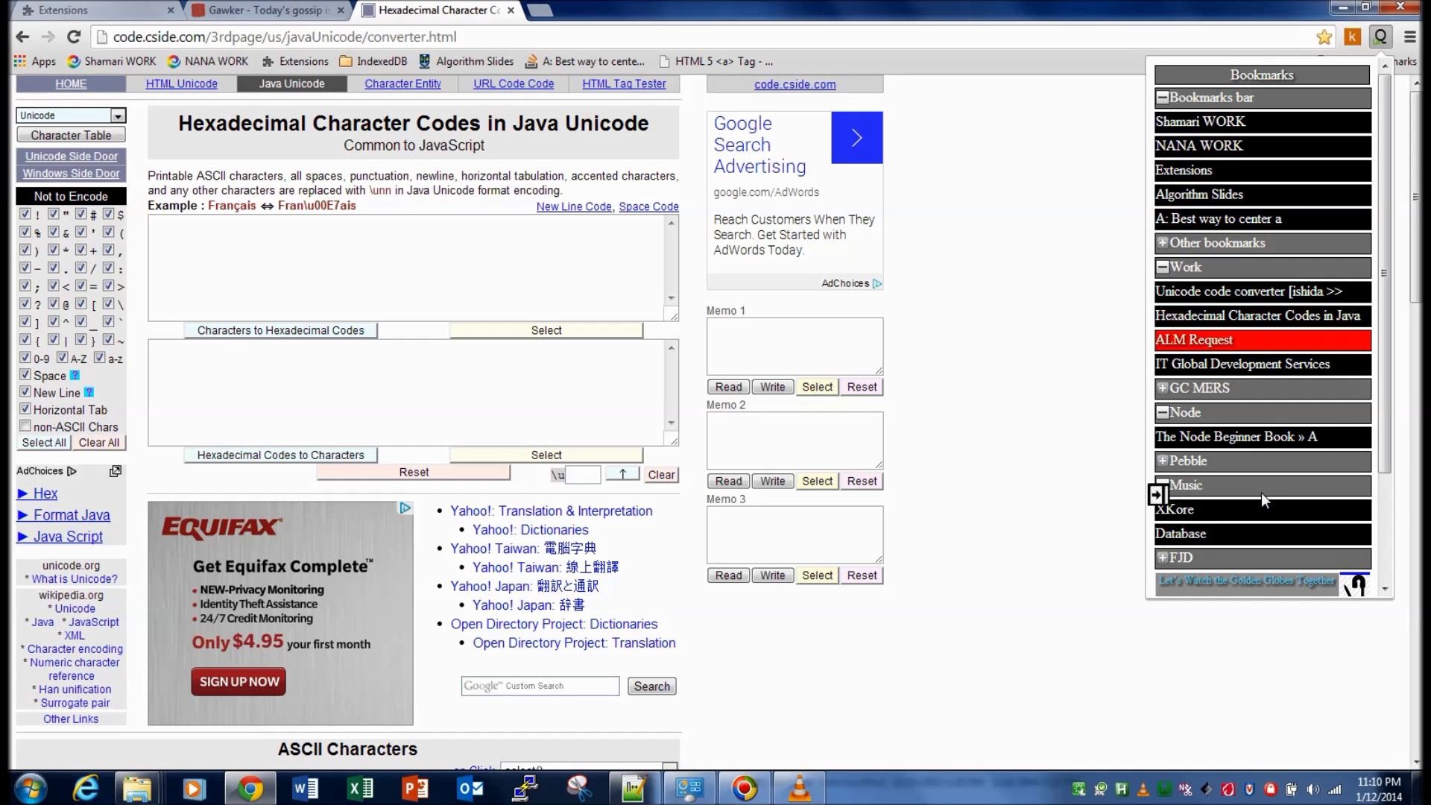